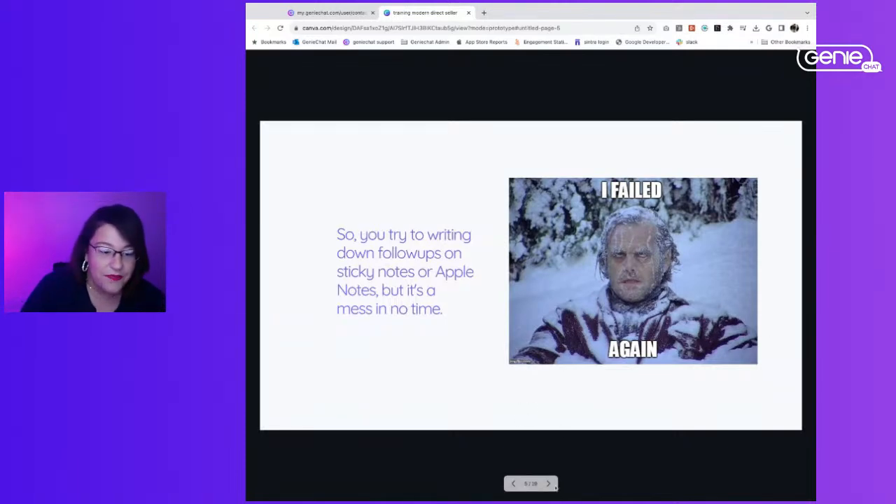
Advance the training presentation to page 8, playing the Geniechat intro video slide on the way
{"action": "left_click", "coordinate": [549, 484]}
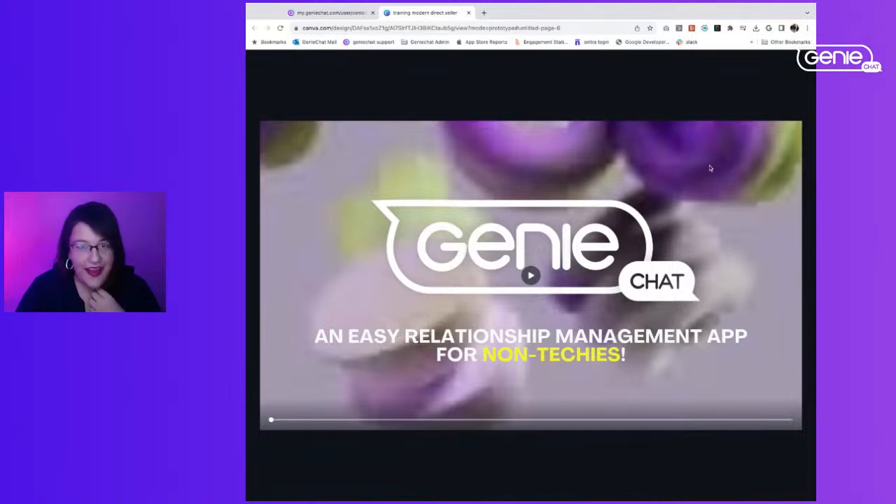
{"action": "left_click", "coordinate": [532, 276]}
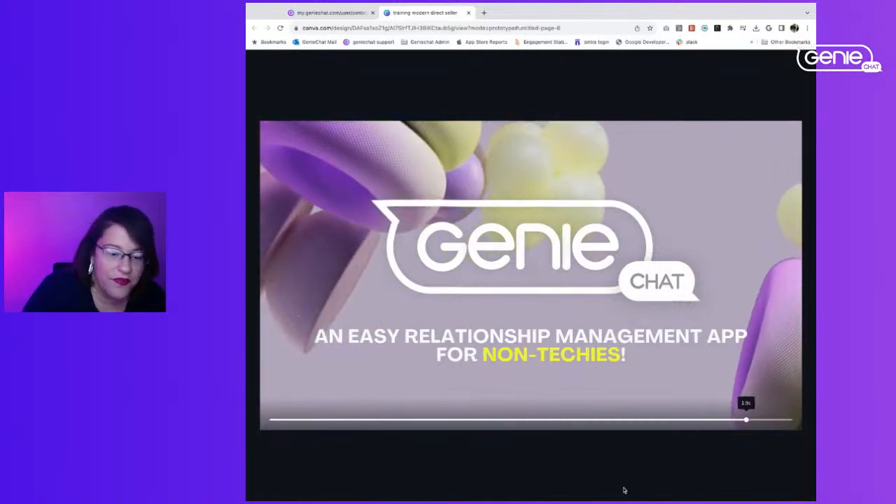
{"action": "left_click", "coordinate": [549, 484]}
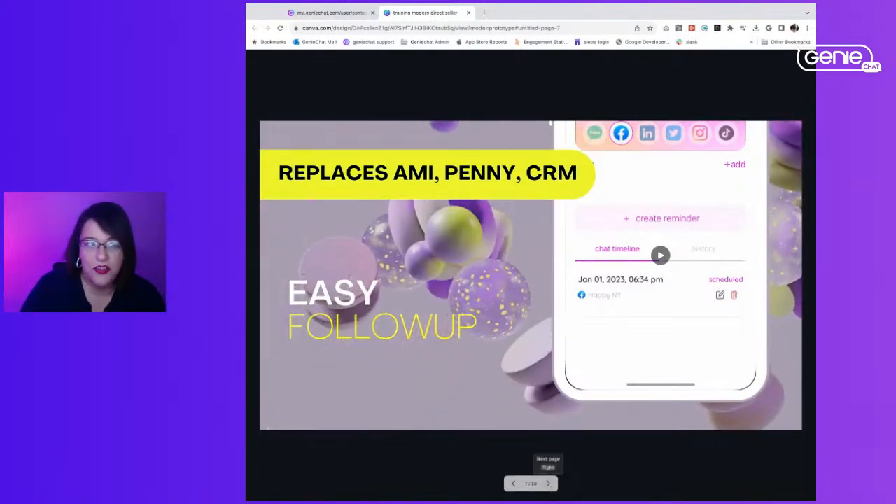
{"action": "left_click", "coordinate": [549, 484]}
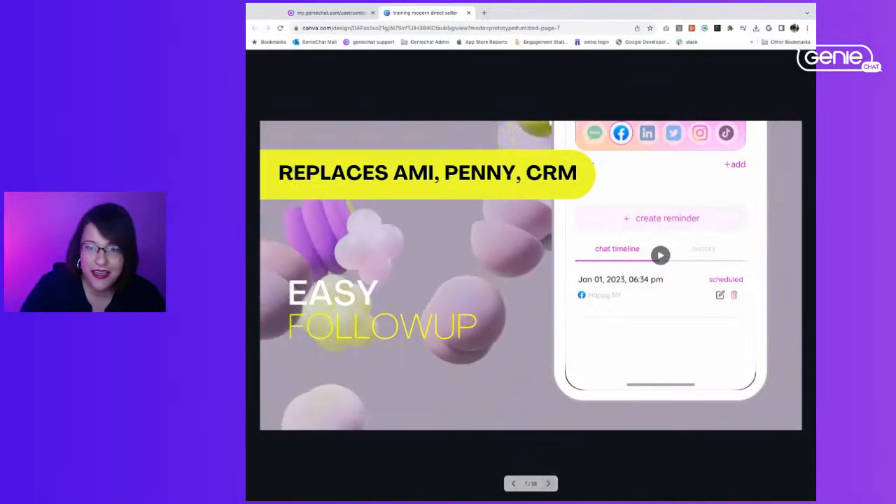
Switch to the Geniechat contacts, open a blank form for a new contact and dismiss the Dashlane login prompt
{"action": "left_click", "coordinate": [325, 13]}
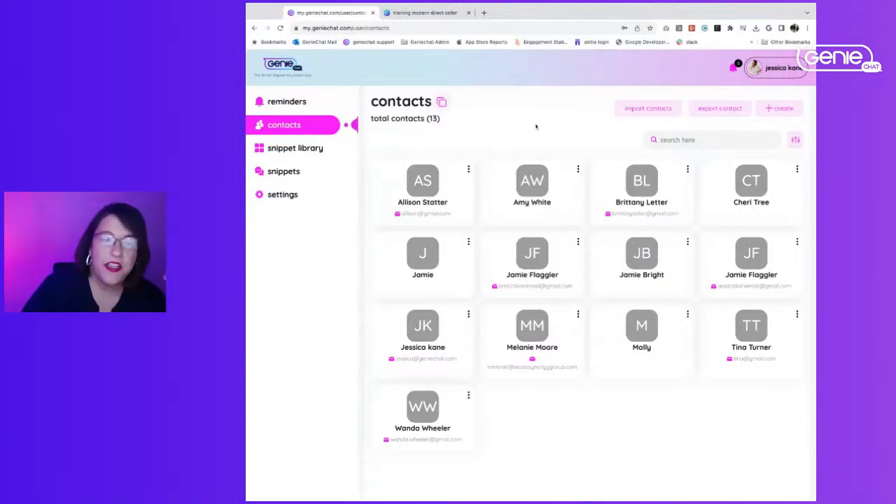
{"action": "left_click", "coordinate": [780, 110]}
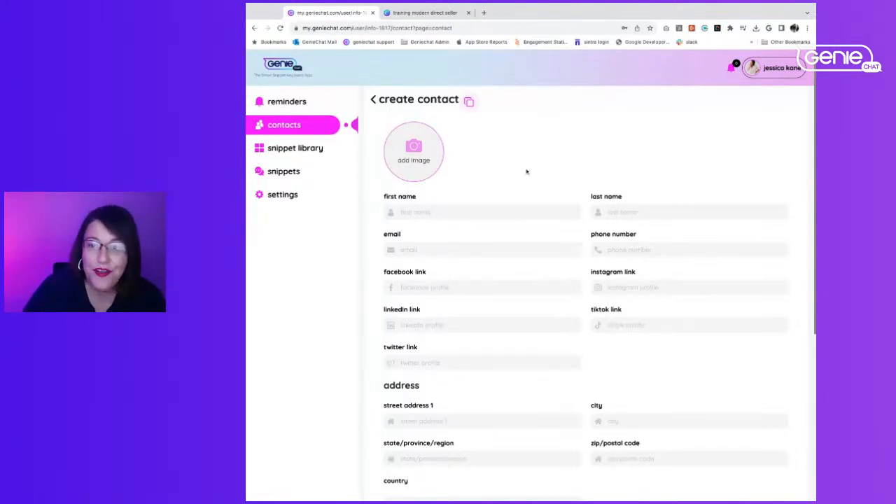
{"action": "left_click", "coordinate": [434, 212]}
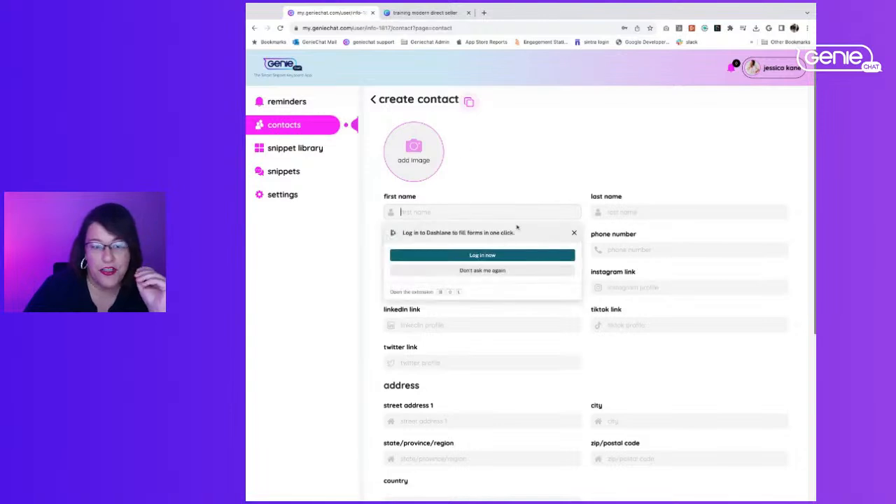
{"action": "left_click", "coordinate": [574, 233]}
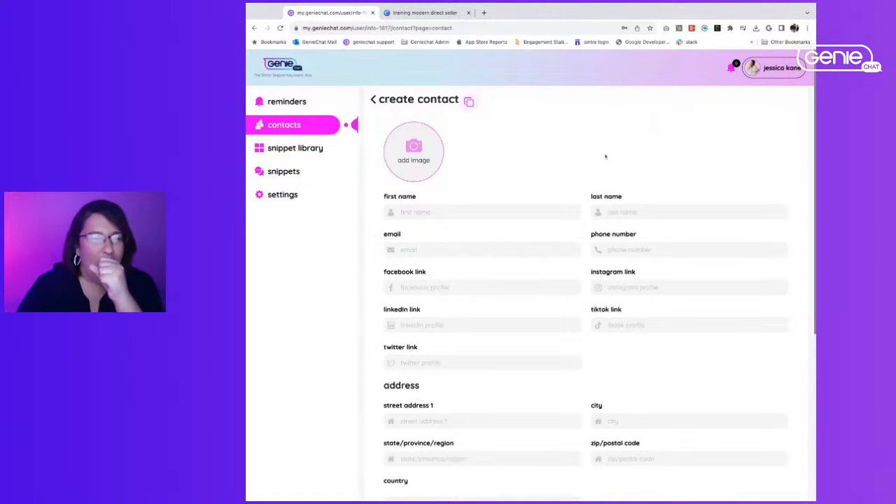
Open facebook.com in a new browser tab
{"action": "left_click", "coordinate": [482, 12]}
{"action": "type", "text": "fac"}
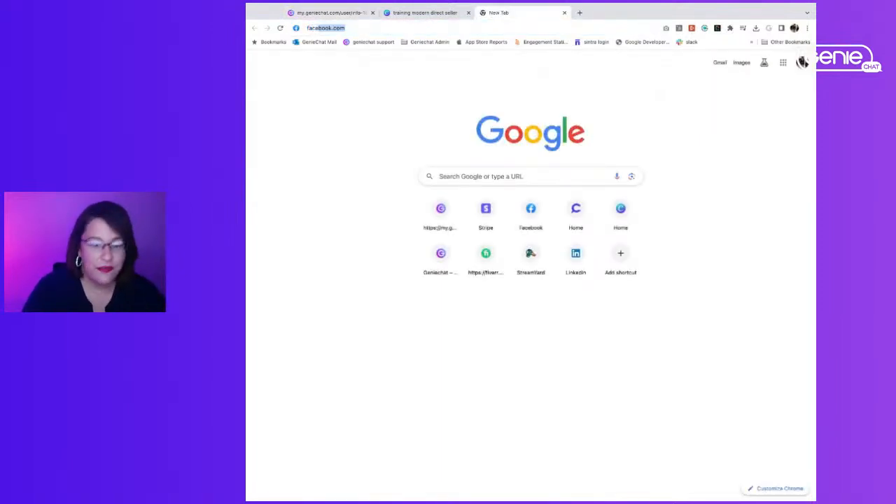
{"action": "key", "text": "Return"}
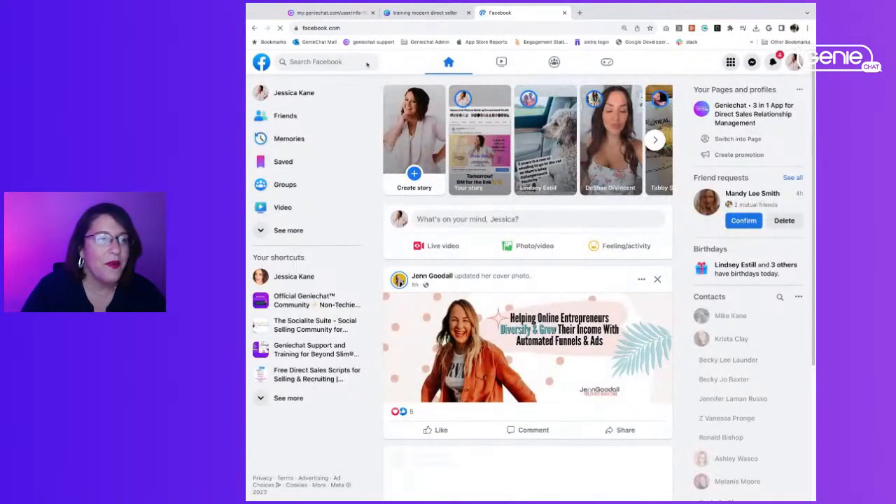
Search Facebook for the prospect by name and open her profile
{"action": "left_click", "coordinate": [366, 63]}
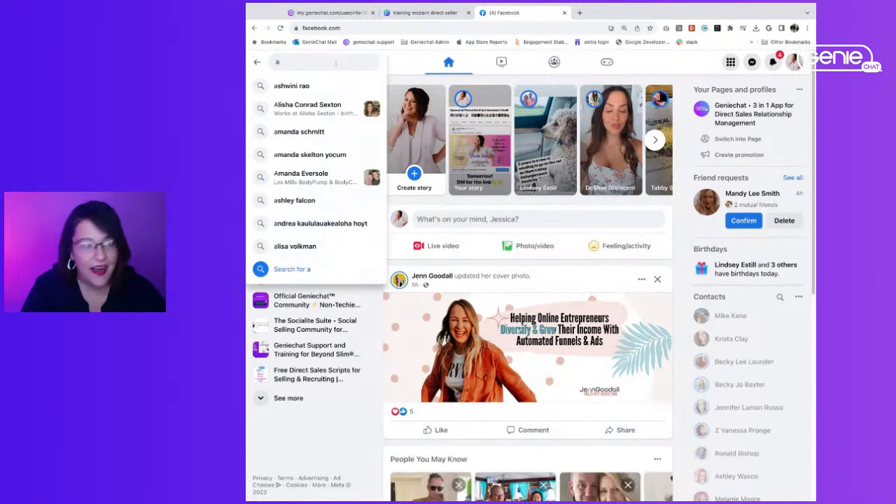
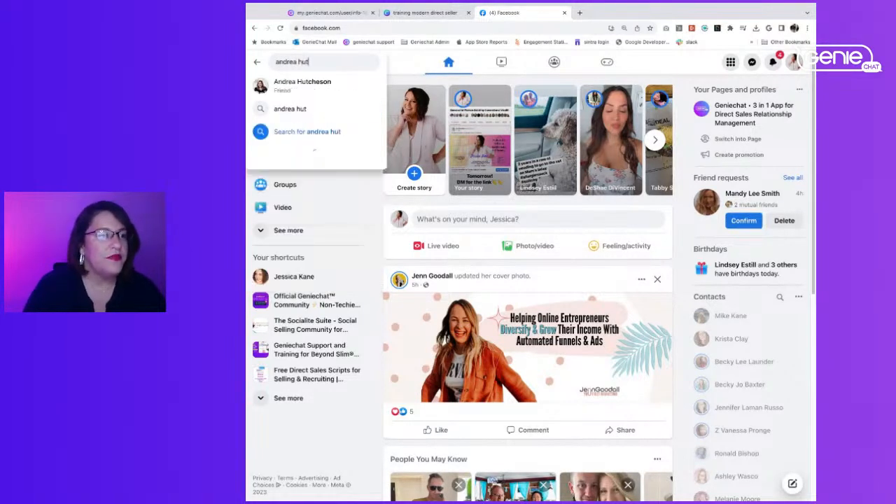
{"action": "left_click", "coordinate": [306, 89]}
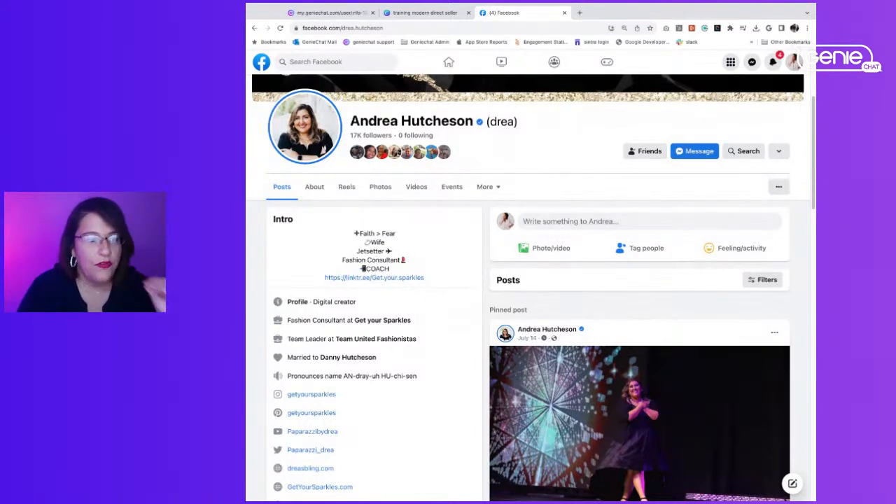
Copy the prospect's Facebook profile address and paste it as the Facebook link of the new Geniechat contact
{"action": "left_click", "coordinate": [450, 28]}
{"action": "key", "text": "ctrl+c"}
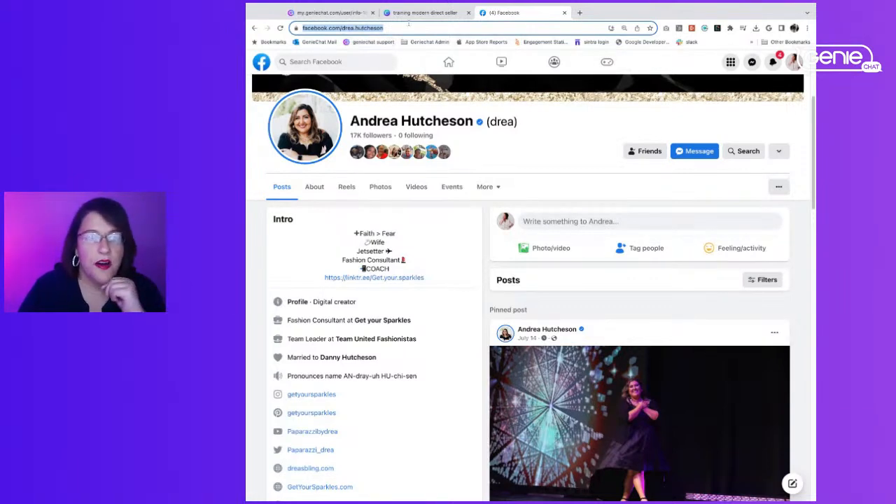
{"action": "left_click", "coordinate": [329, 14]}
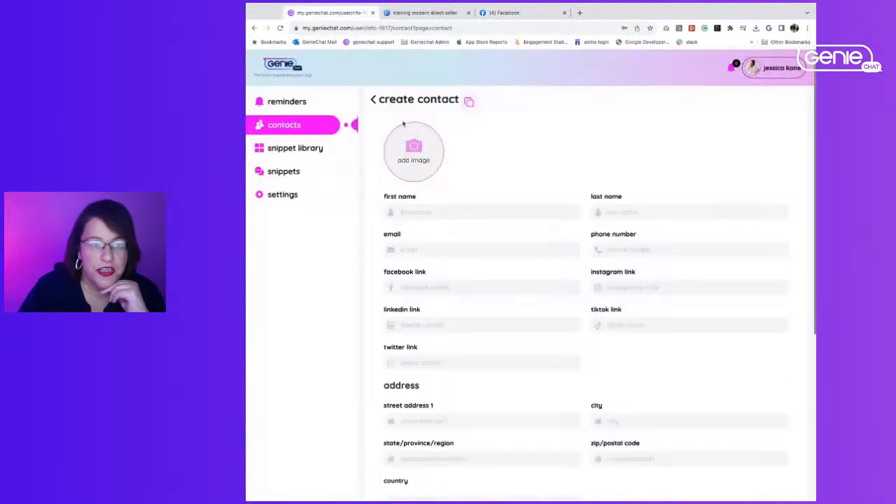
{"action": "key", "text": "ctrl+v"}
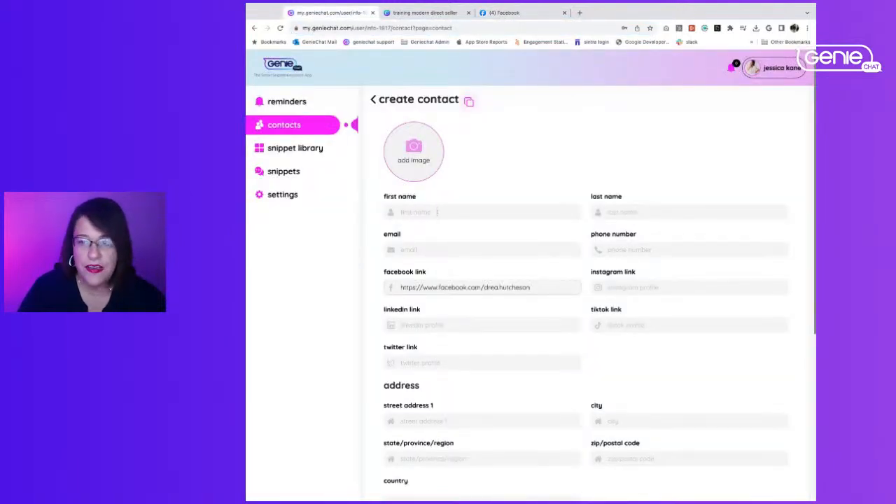
Enter the new contact's first name and last name
{"action": "left_click", "coordinate": [509, 212]}
{"action": "key", "text": "Tab"}
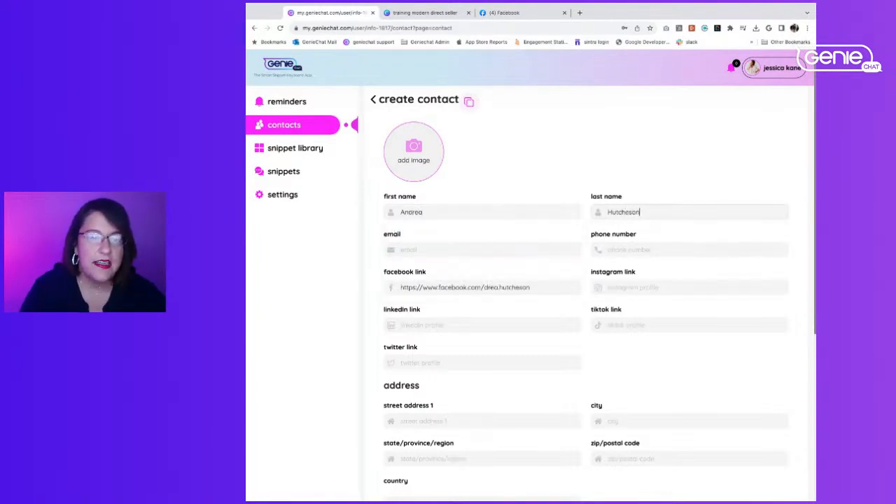
Set the month and day of the new contact's birthday
{"action": "scroll", "coordinate": [480, 272], "scroll_direction": "down", "scroll_amount": 3}
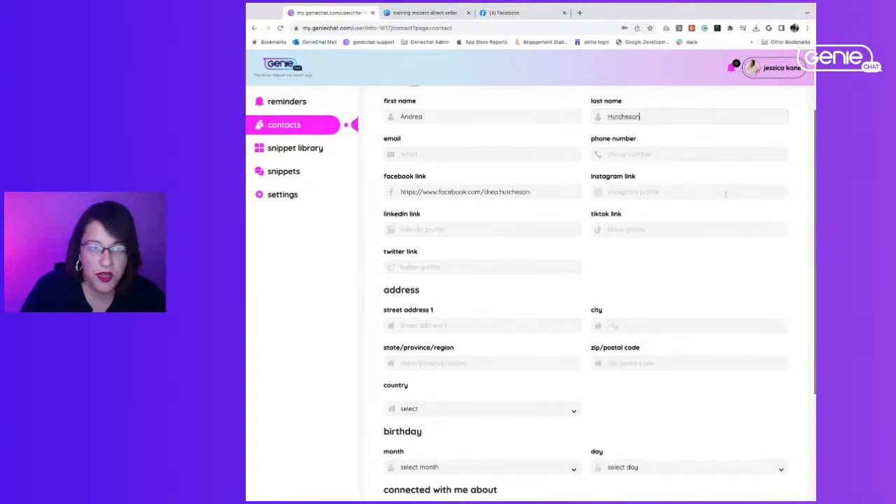
{"action": "scroll", "coordinate": [725, 196], "scroll_direction": "down", "scroll_amount": 4}
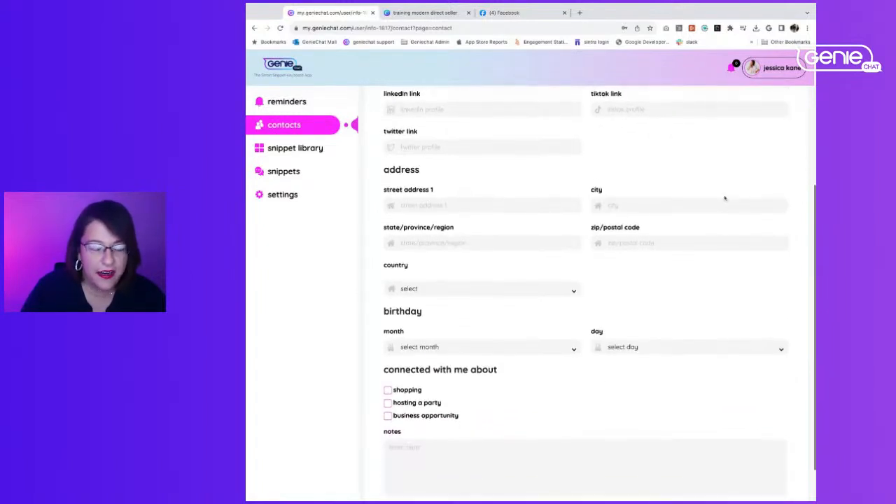
{"action": "scroll", "coordinate": [580, 248], "scroll_direction": "down", "scroll_amount": 1}
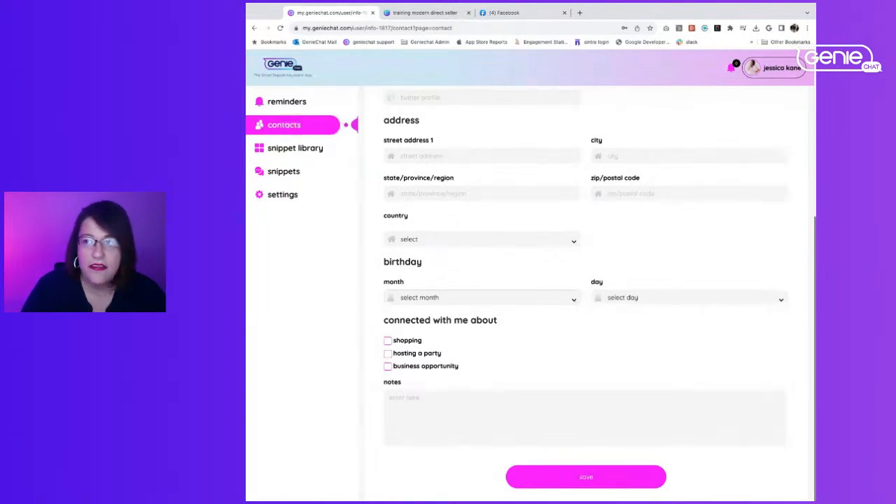
{"action": "left_click", "coordinate": [546, 369]}
{"action": "left_click", "coordinate": [749, 283]}
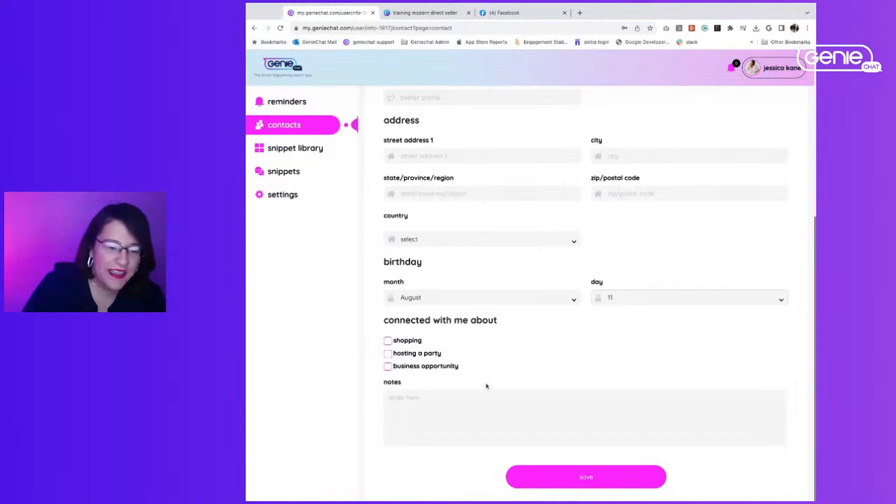
Add the note "Jetsetter Paparazzi - Team United Fashionistas" to the contact and save it
{"action": "left_click", "coordinate": [445, 405]}
{"action": "type", "text": "J"}
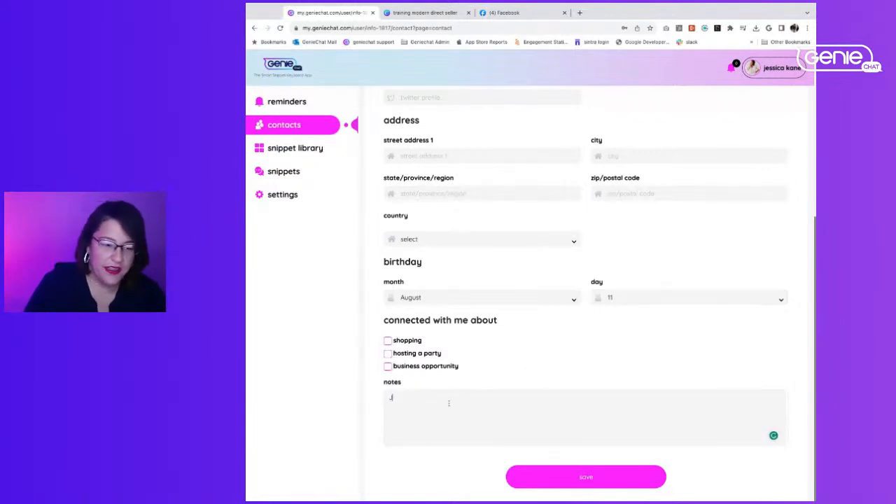
{"action": "type", "text": "etsetter "}
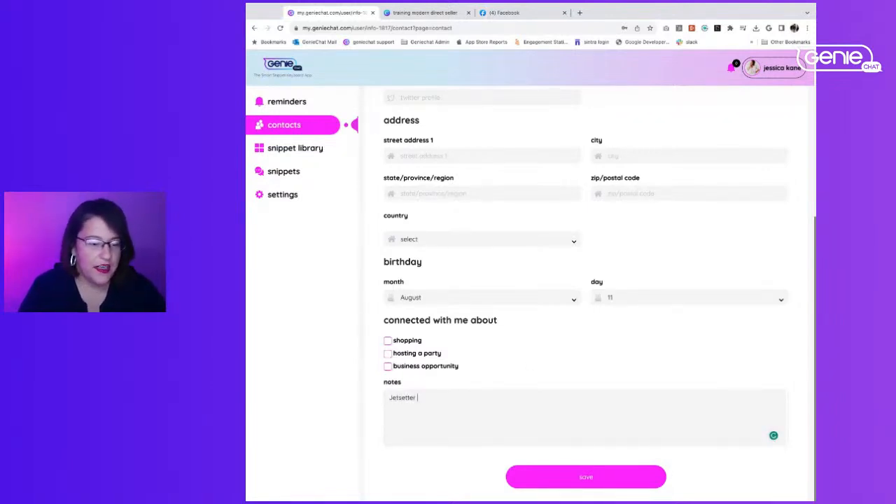
{"action": "type", "text": "Paparazzi"}
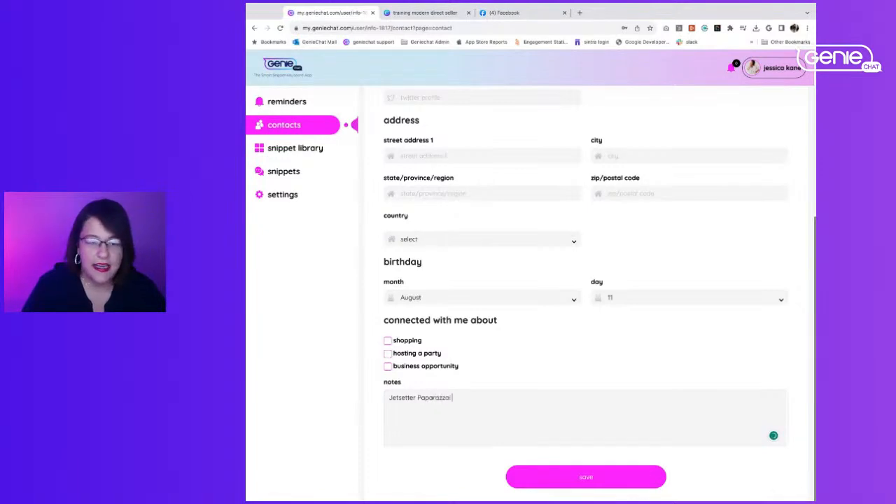
{"action": "type", "text": " - Team United"}
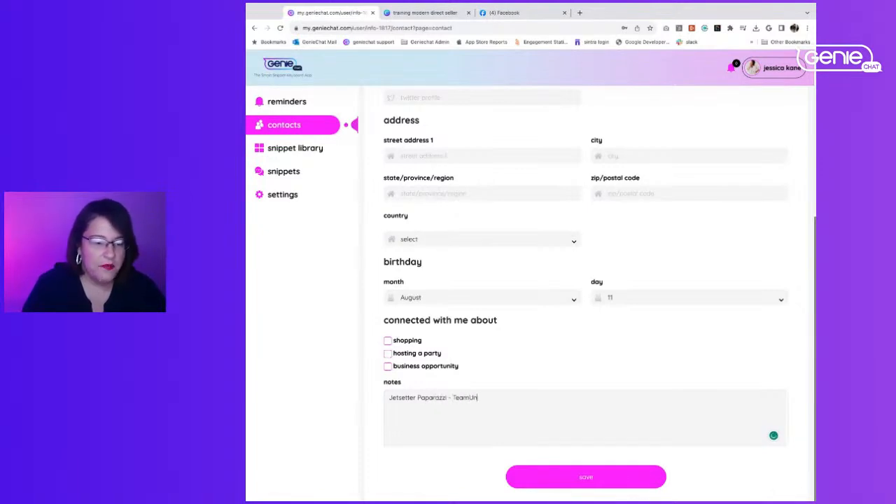
{"action": "type", "text": " Fashionistas"}
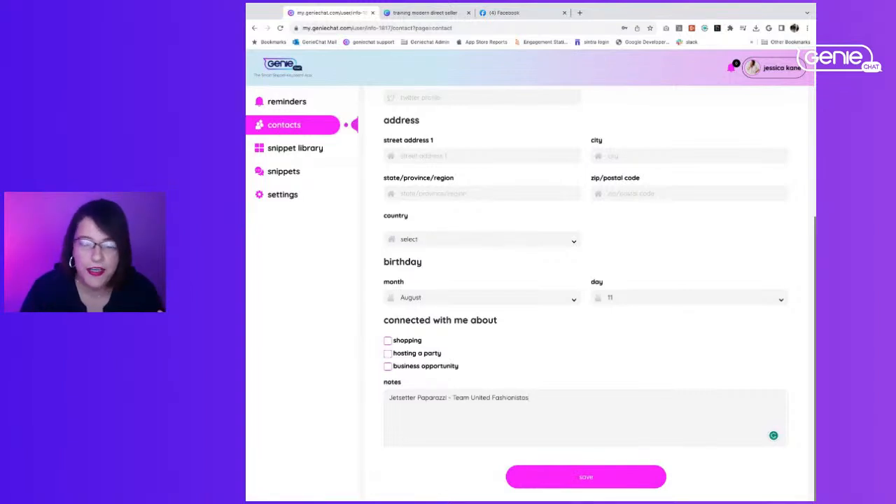
{"action": "left_click", "coordinate": [578, 481]}
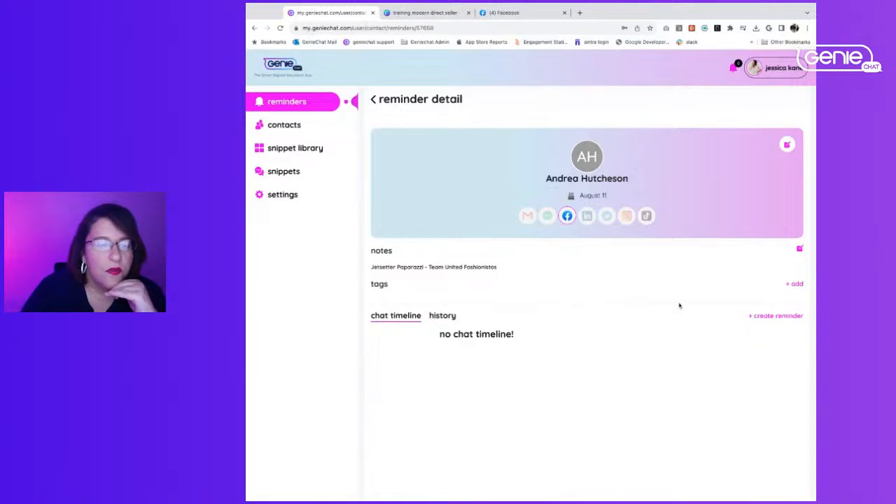
Start a follow-up reminder for the new contact with the private note "Nurture"
{"action": "left_click", "coordinate": [779, 317]}
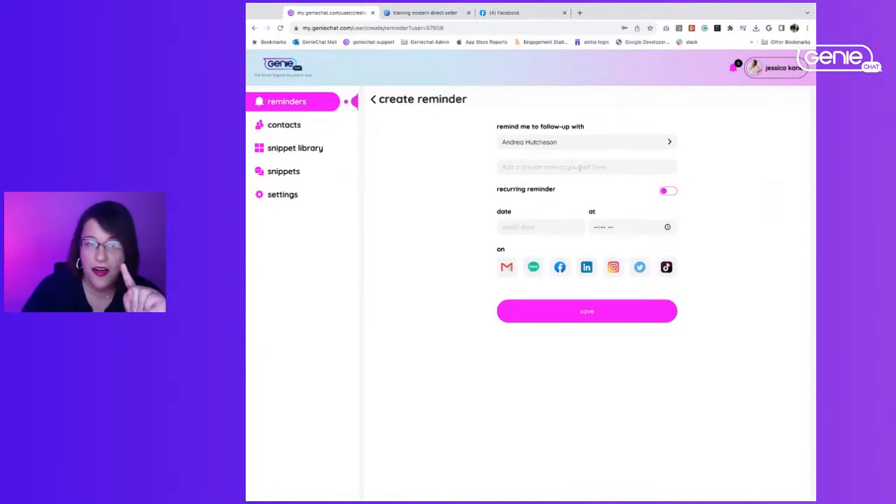
{"action": "left_click", "coordinate": [580, 168]}
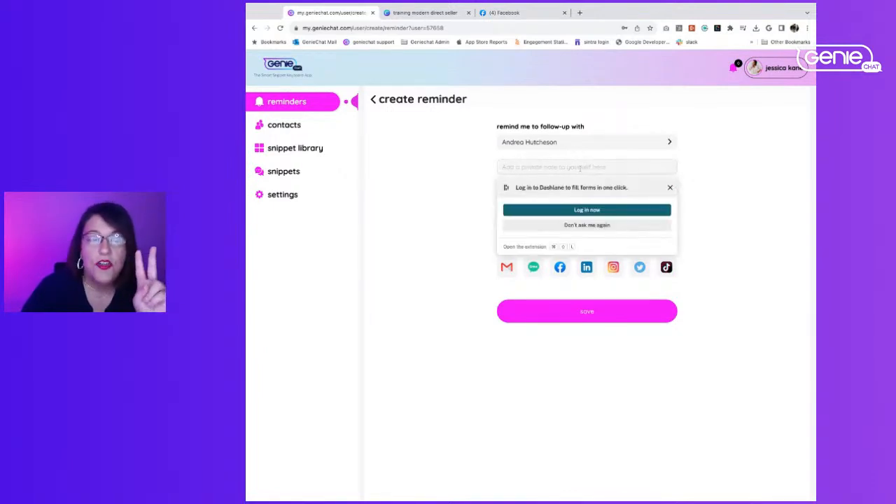
{"action": "left_click", "coordinate": [740, 199]}
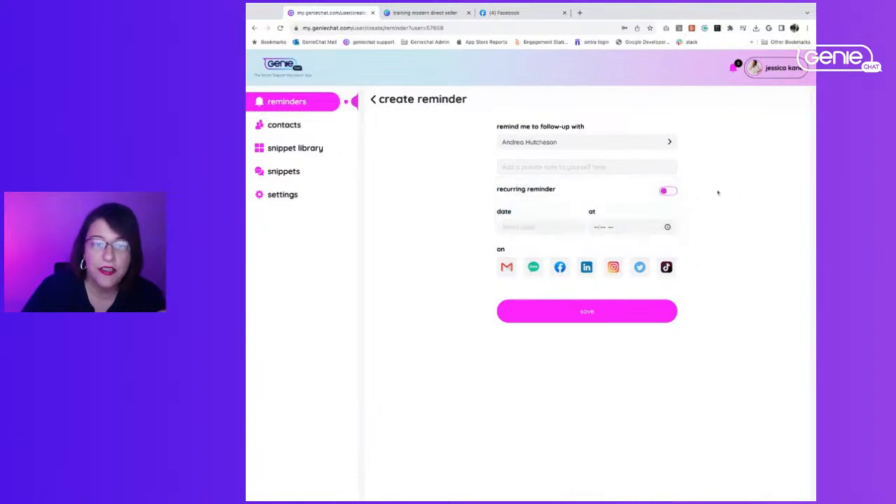
{"action": "left_click", "coordinate": [536, 171]}
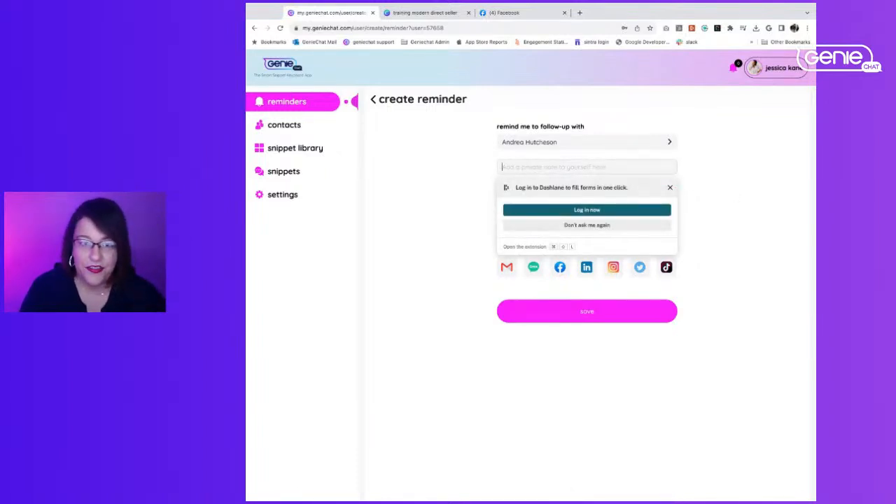
{"action": "type", "text": "Nurture"}
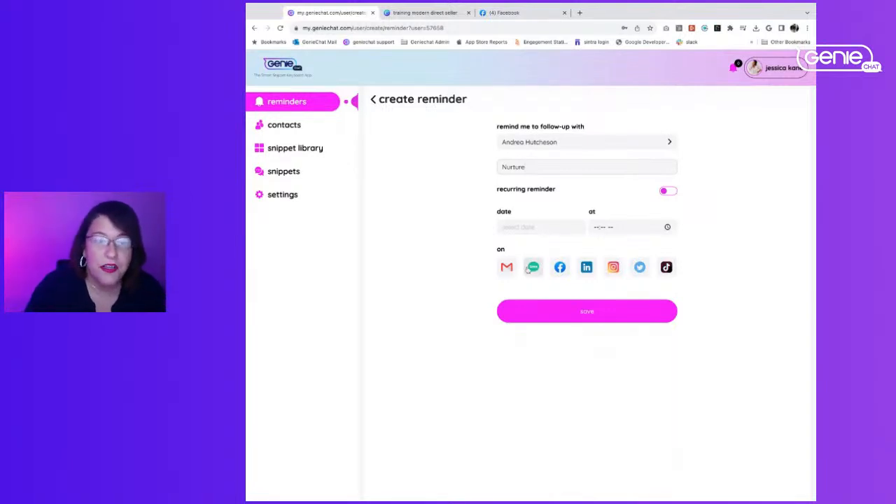
Schedule the reminder for 2023-09-01 at 06:13 PM with Facebook as the channel, and save it
{"action": "left_click", "coordinate": [515, 227]}
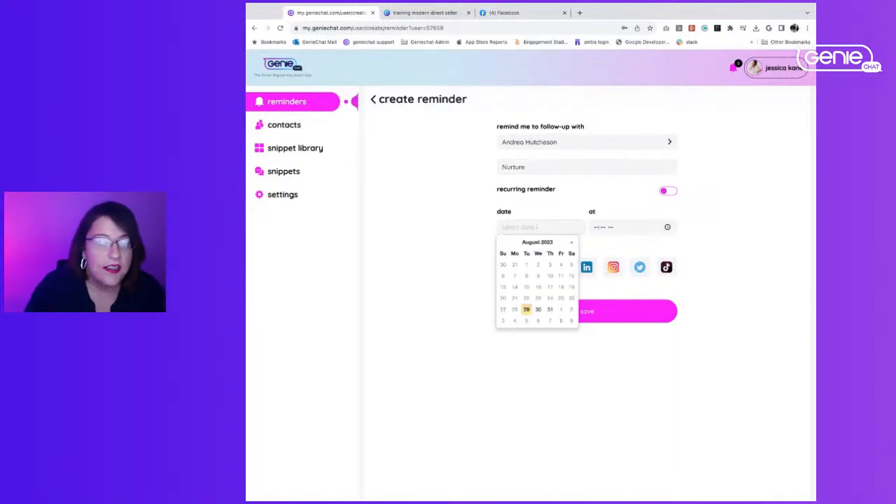
{"action": "left_click", "coordinate": [561, 310]}
{"action": "left_click", "coordinate": [624, 233]}
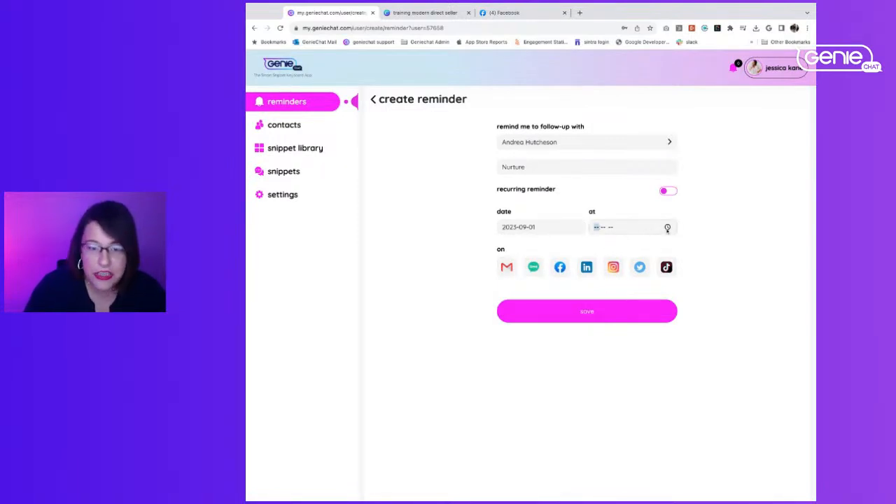
{"action": "left_click", "coordinate": [647, 236]}
{"action": "left_click", "coordinate": [723, 237]}
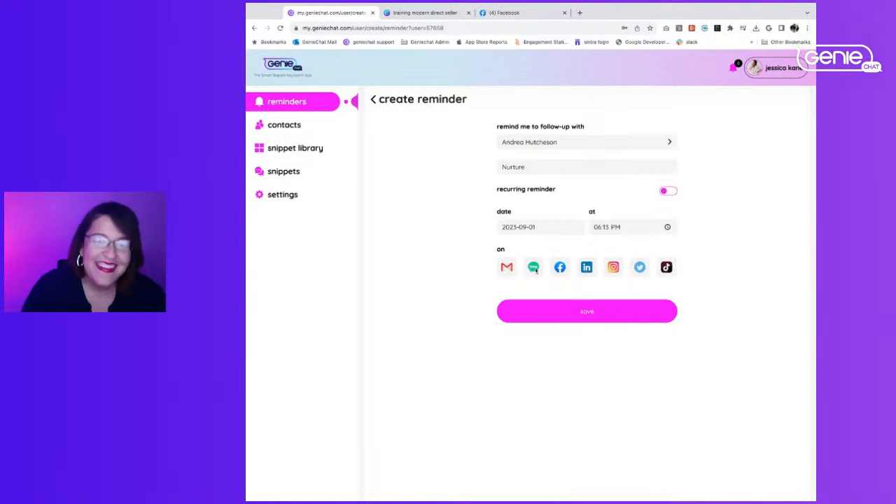
{"action": "left_click", "coordinate": [558, 271]}
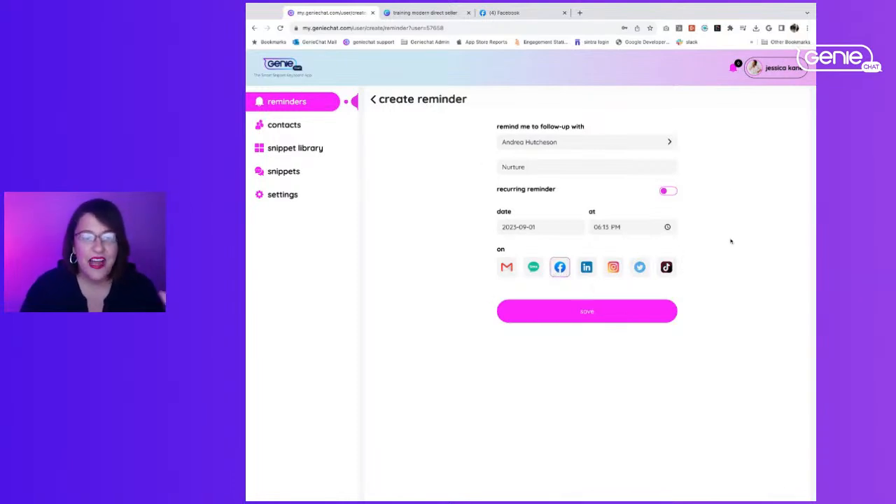
{"action": "left_click", "coordinate": [582, 316]}
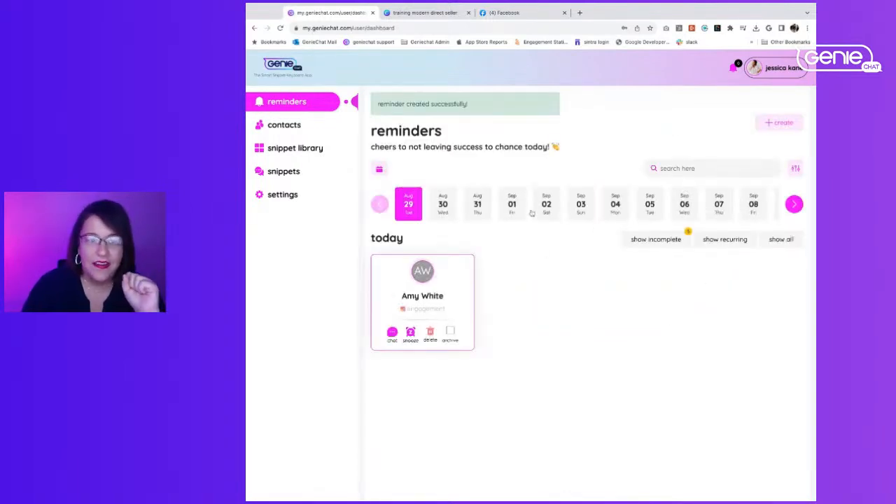
View the reminders scheduled for 01 Sep 2023 and return to today's reminders
{"action": "left_click", "coordinate": [507, 207]}
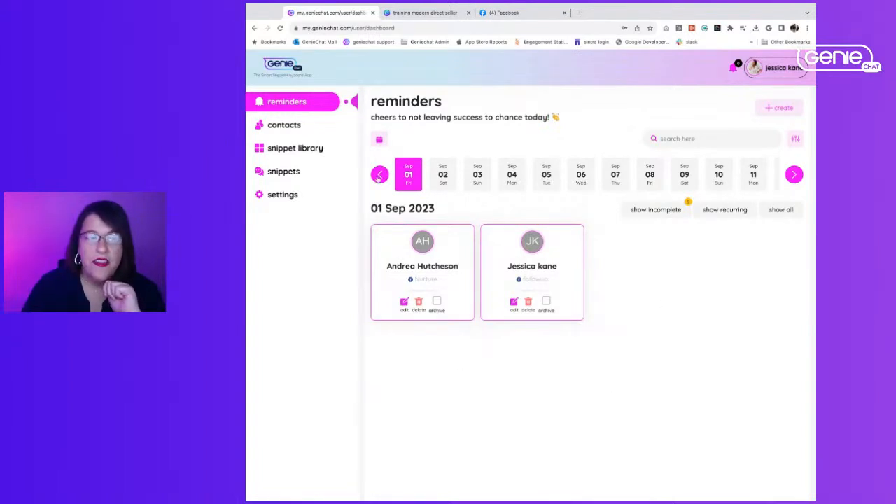
{"action": "left_click", "coordinate": [379, 175]}
{"action": "left_click", "coordinate": [379, 176]}
{"action": "left_click", "coordinate": [380, 176]}
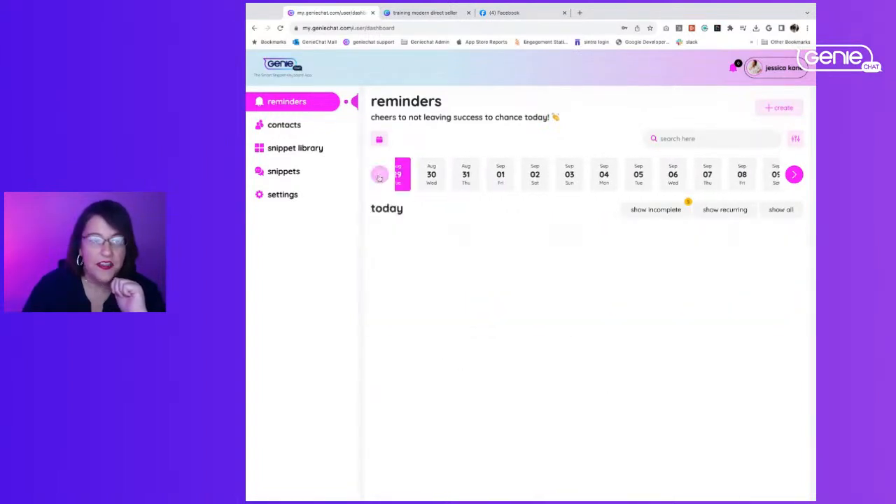